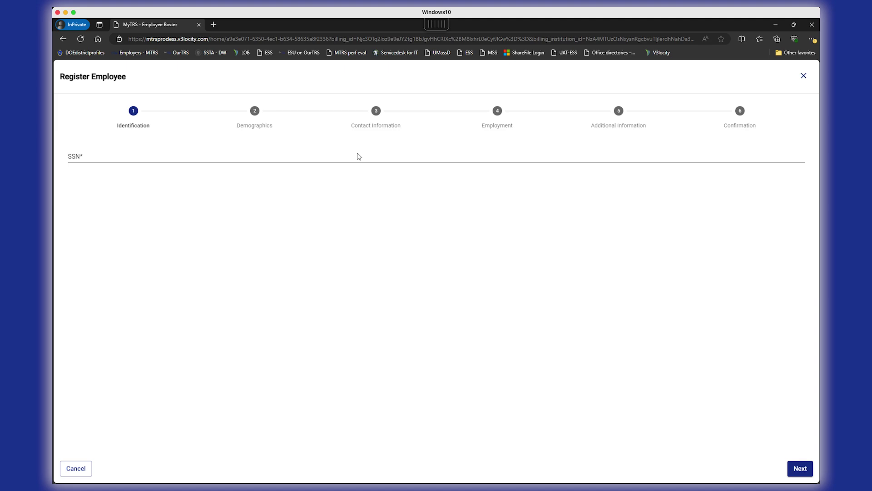
# Open the Register Employee wizard at Identification and put the cursor in the empty SSN field
pyautogui.click(359, 157)
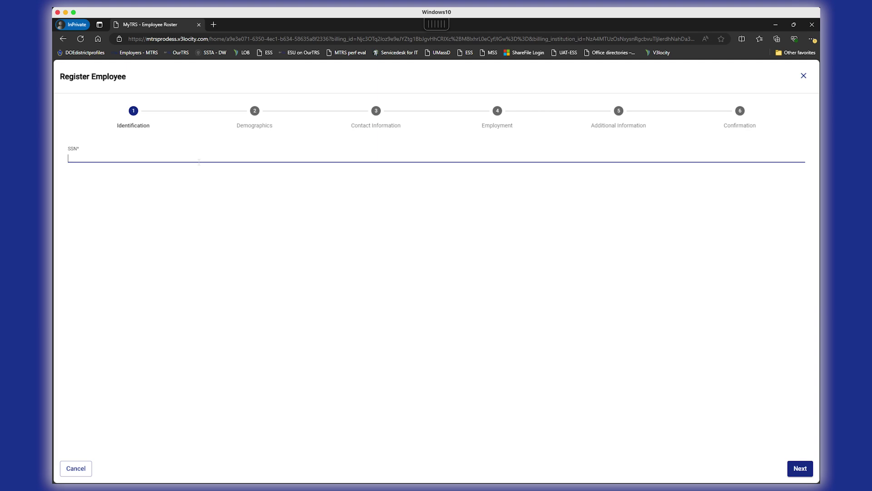
# Enter the new employee's SSN and continue to Demographics after no existing match is found
pyautogui.click(791, 470)
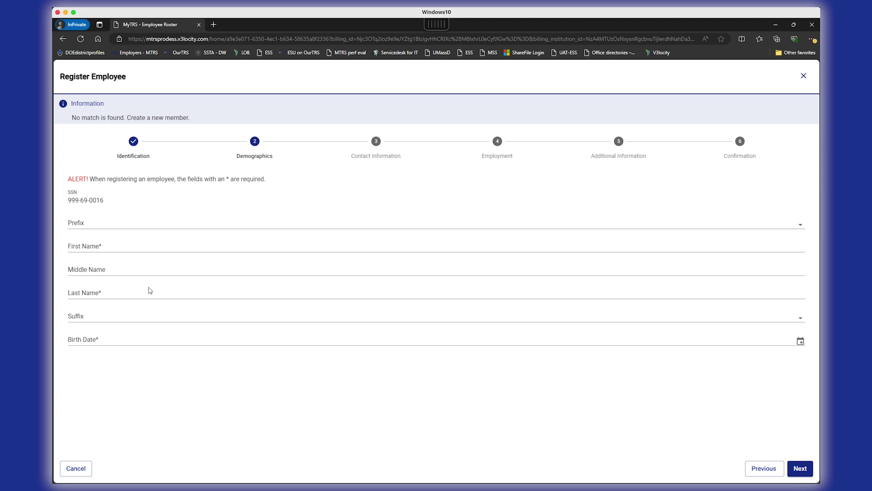
# Fill in the employee's first and last name in Demographics
pyautogui.click(124, 249)
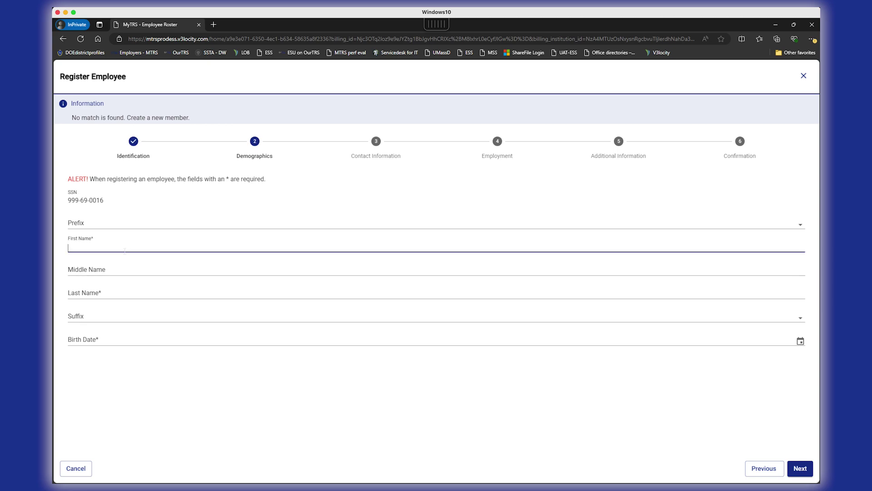
pyautogui.click(133, 286)
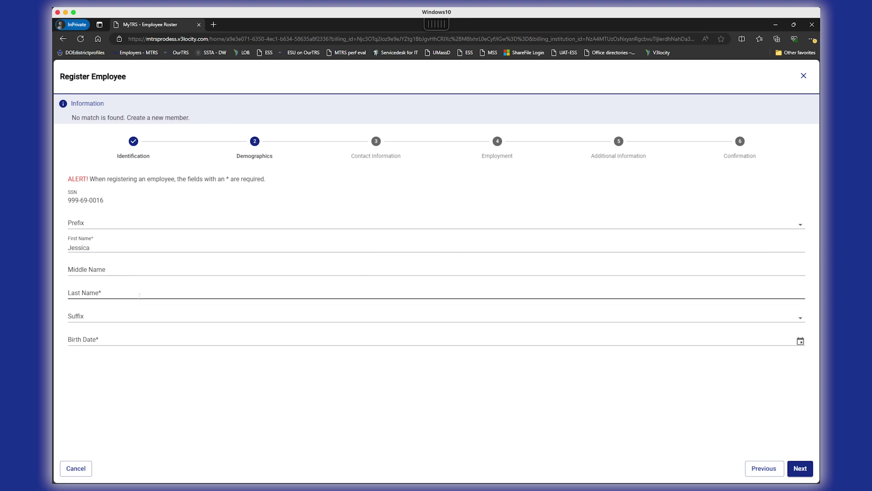
# Set the birth date to 09/22/1977 and advance to Contact Information
pyautogui.click(140, 338)
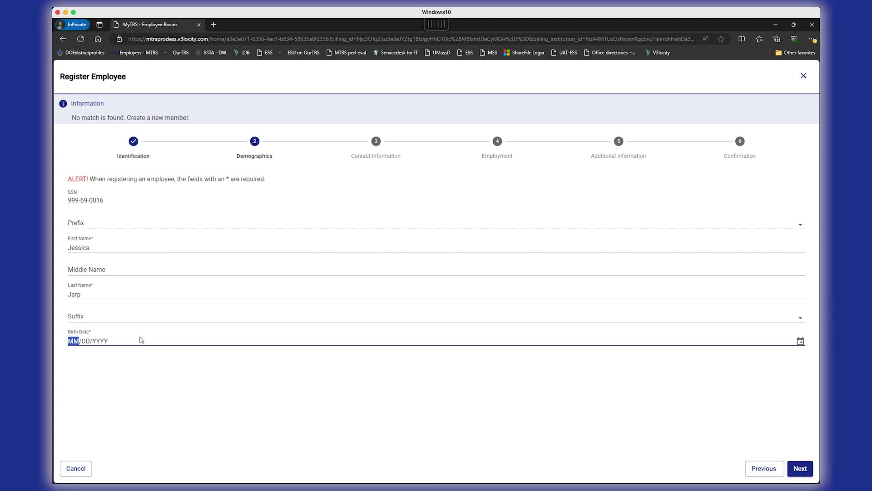
pyautogui.write('02/')
pyautogui.click(73, 339)
pyautogui.click(126, 380)
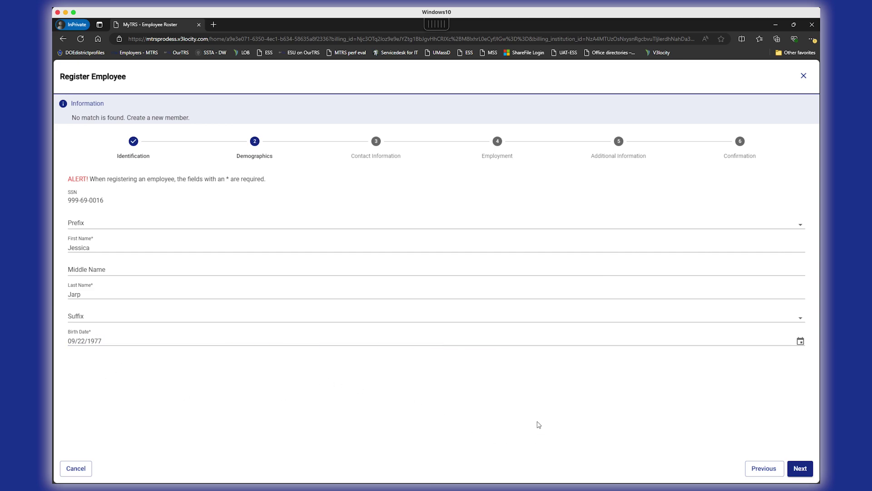
pyautogui.click(800, 468)
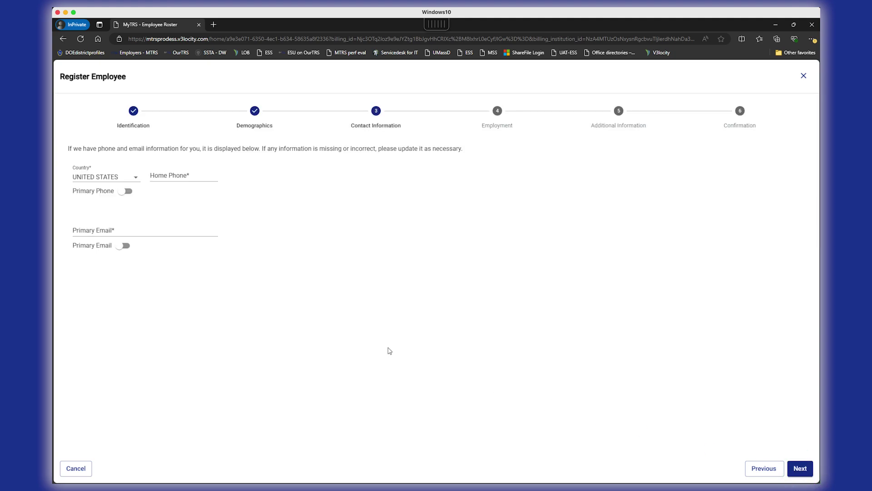
# Enter the home phone and primary email, mark both as primary, and continue to Employment
pyautogui.click(176, 178)
pyautogui.write('617) 555-1212')
pyautogui.click(185, 233)
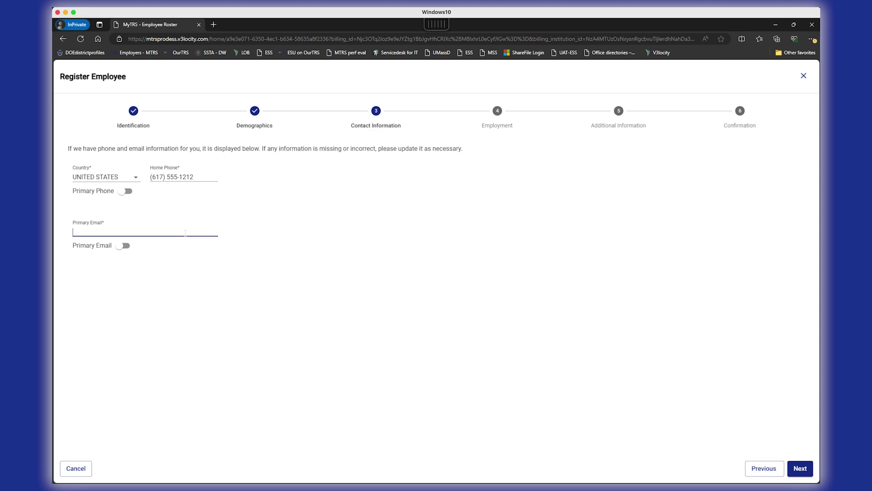
pyautogui.click(127, 192)
pyautogui.click(122, 245)
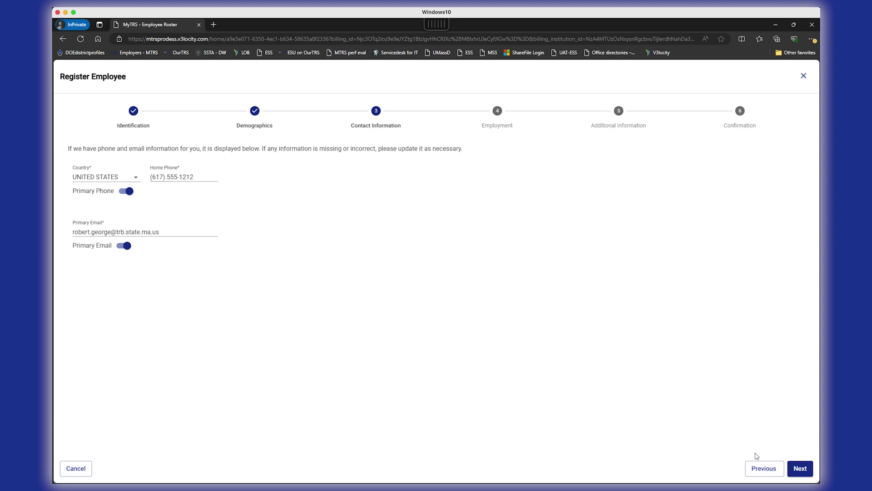
pyautogui.click(799, 466)
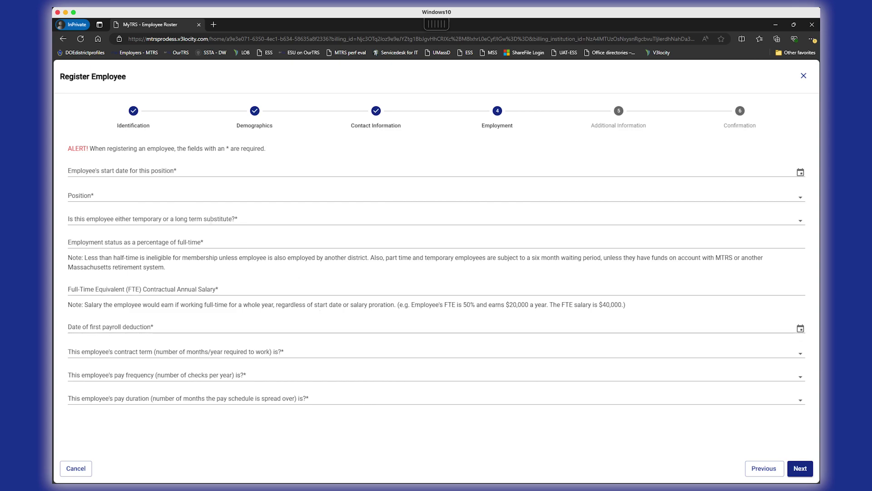
# Set the position start date to 09/01/2024
pyautogui.click(191, 175)
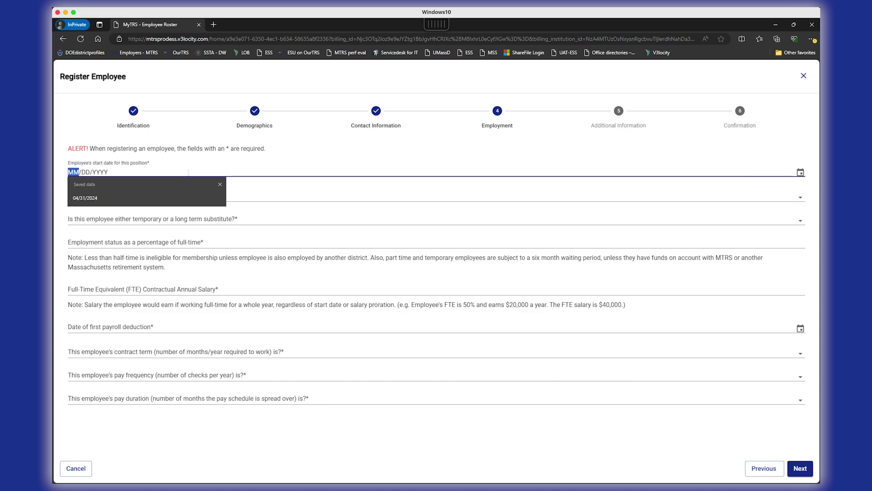
pyautogui.write('09/01/000')
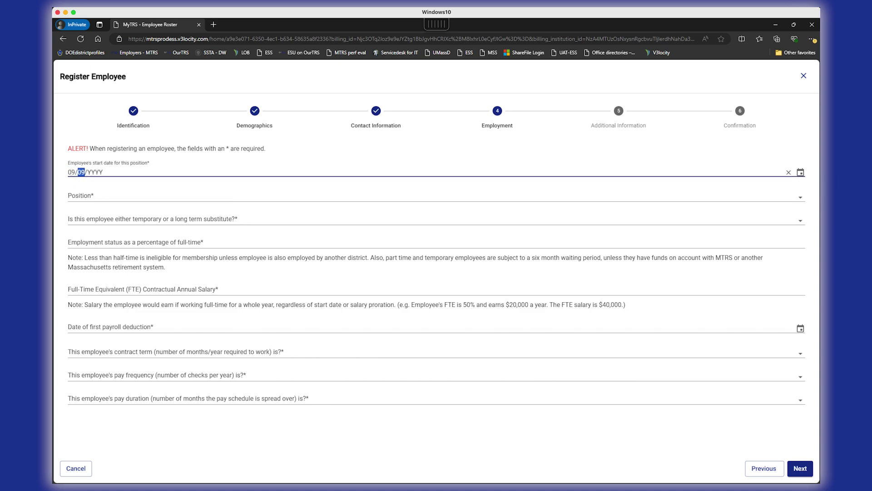
pyautogui.write('2')
pyautogui.press('BackSpace')
pyautogui.write('2024')
pyautogui.click(106, 191)
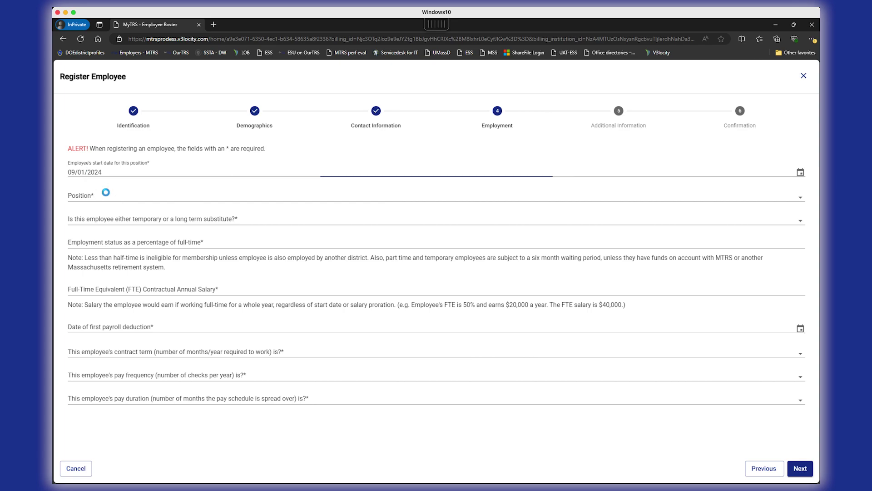
# Choose position Speech Pathologist/Therapist, No for temporary/substitute, and 100% of full-time
pyautogui.click(107, 196)
pyautogui.click(107, 196)
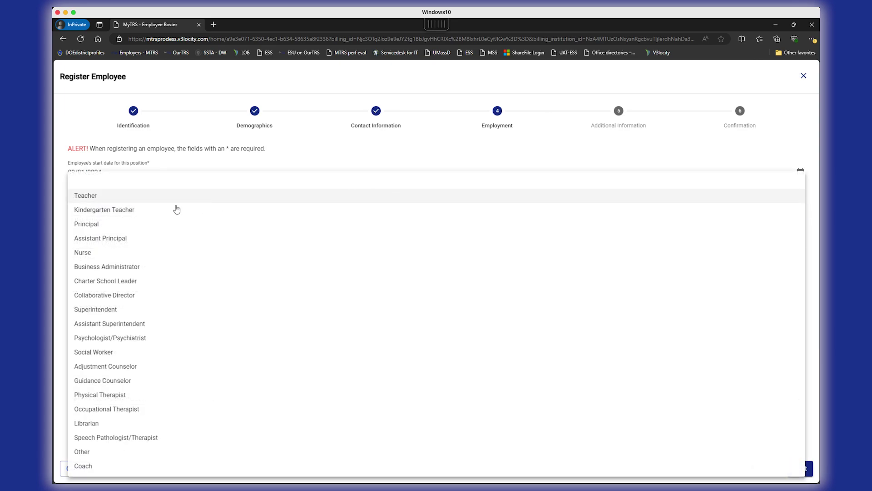
pyautogui.click(126, 438)
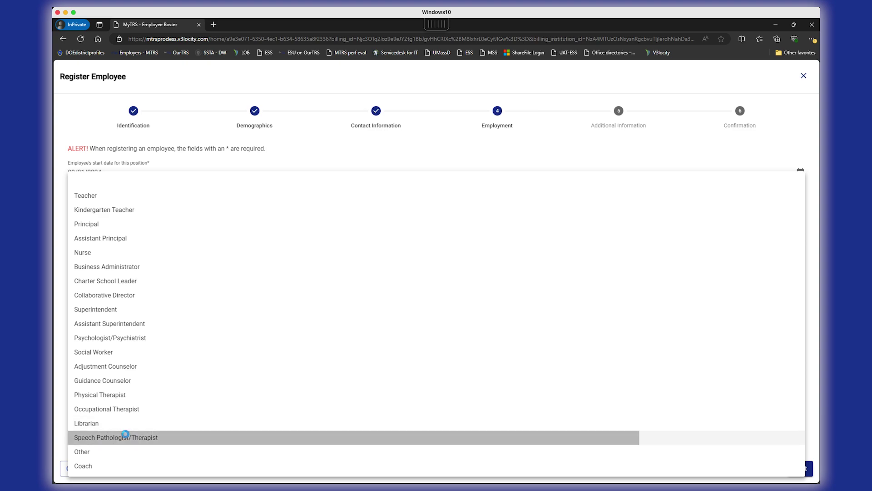
pyautogui.click(156, 221)
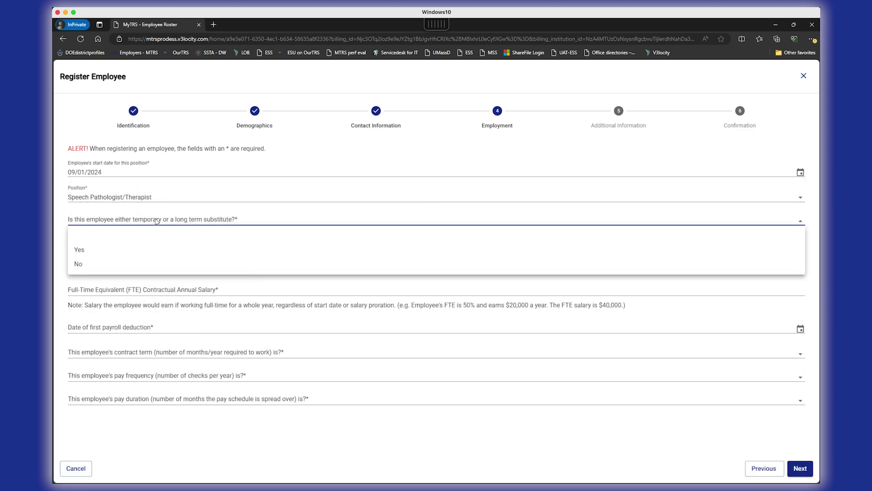
pyautogui.click(151, 264)
pyautogui.click(137, 244)
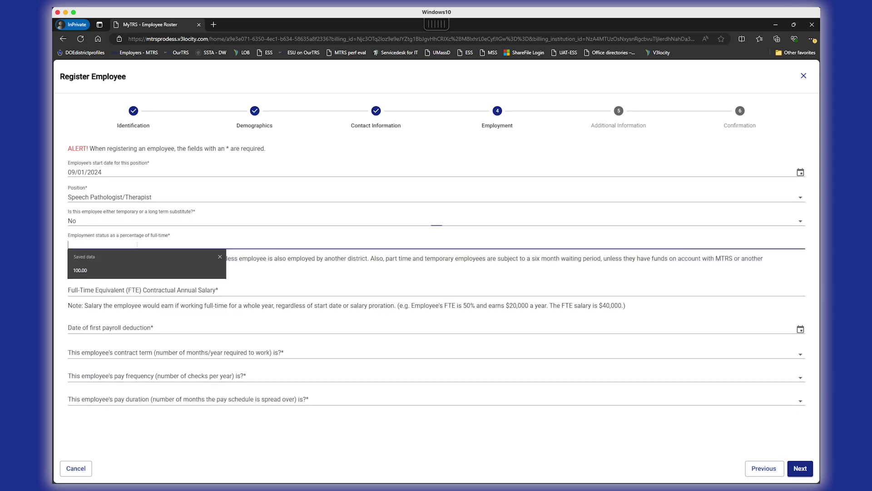
pyautogui.write('10')
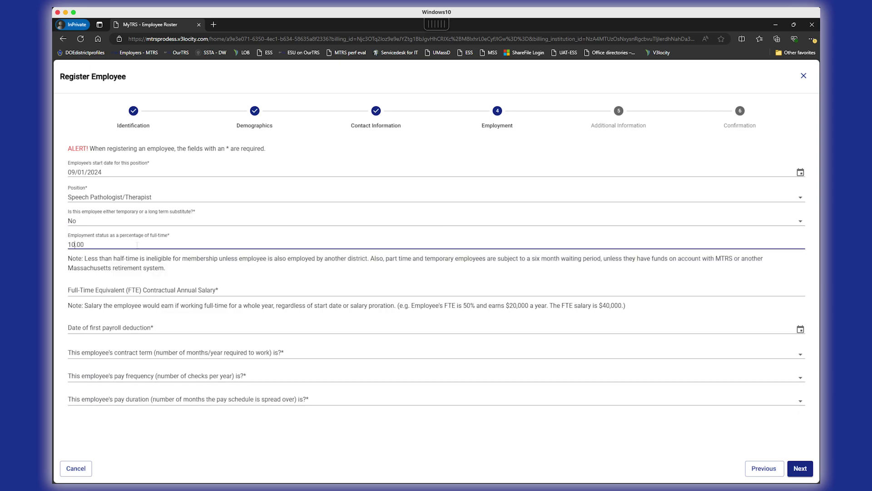
pyautogui.write('0')
# Enter 86000 full-time annual salary and first payroll deduction date 09/13/2024
pyautogui.click(135, 290)
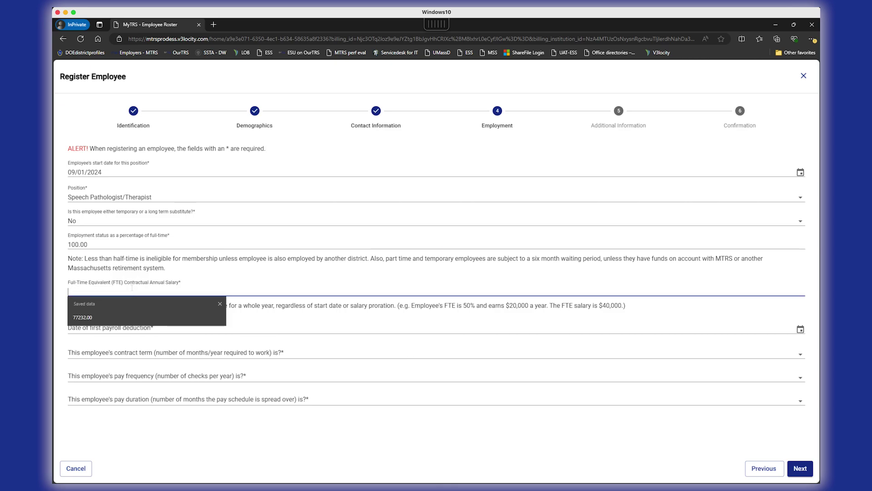
pyautogui.click(132, 288)
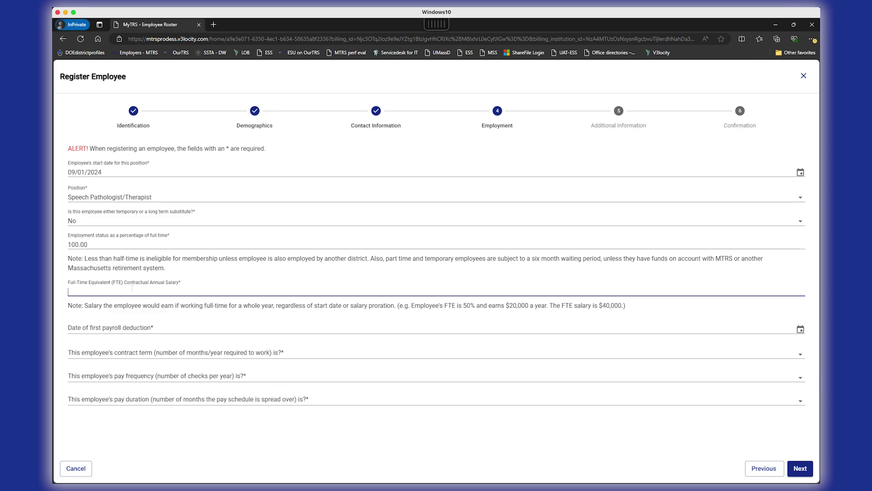
pyautogui.write('86000')
pyautogui.click(119, 327)
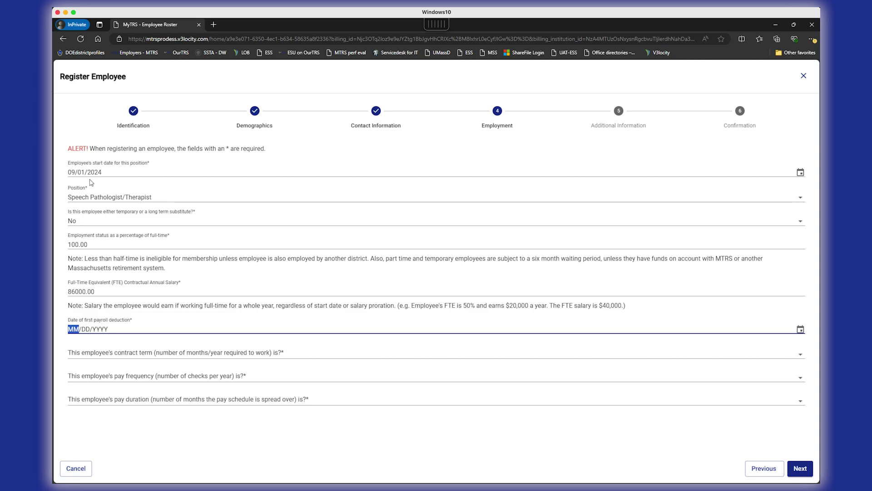
pyautogui.write('09/13/2024')
# Set a 10-month contract term, 26 pay periods and LS duration, then advance to Additional Information
pyautogui.moveTo(110, 351); pyautogui.dragTo(112, 356)
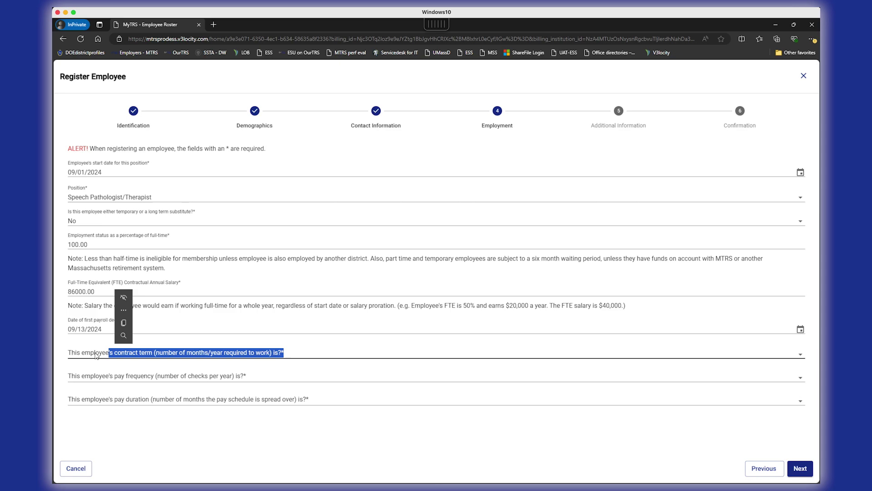
pyautogui.click(112, 355)
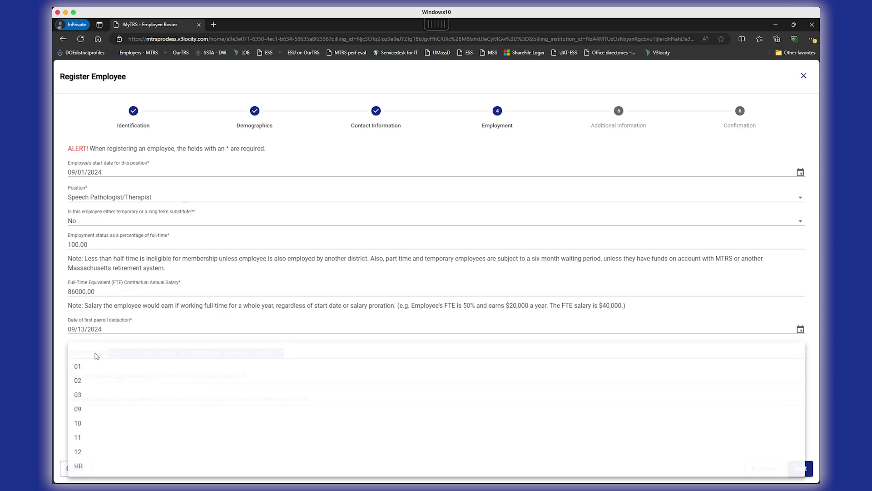
pyautogui.click(91, 424)
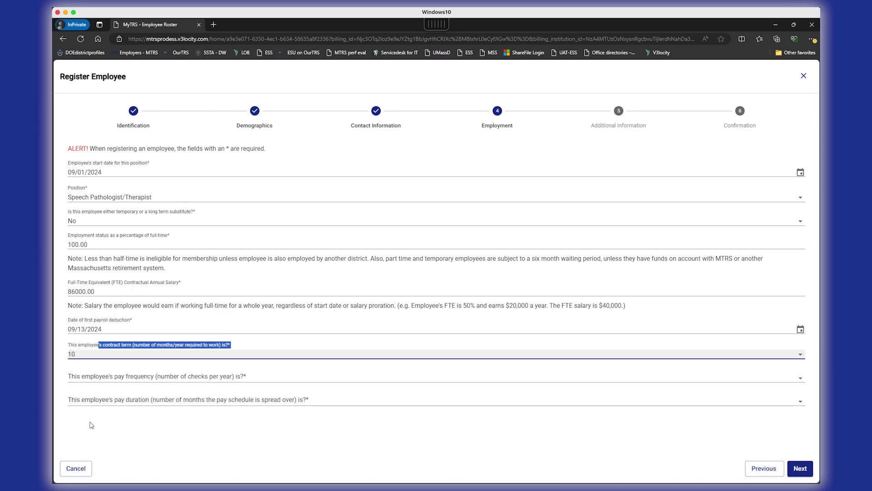
pyautogui.click(104, 379)
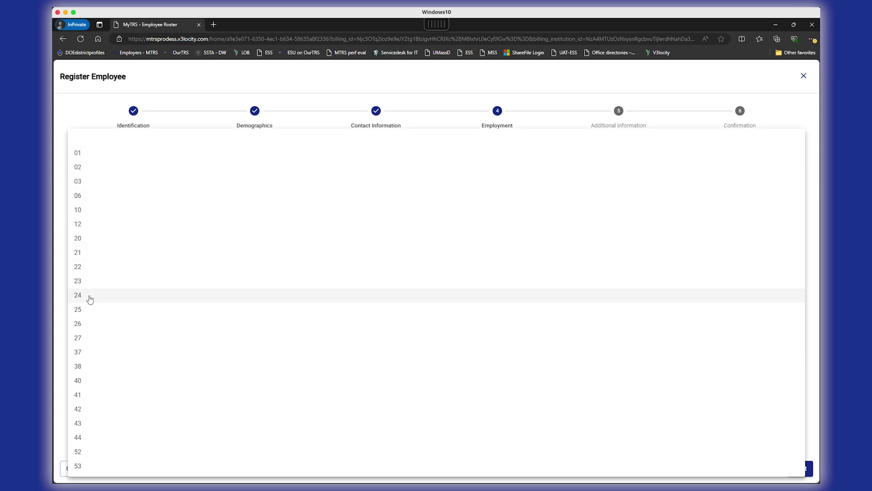
pyautogui.click(82, 326)
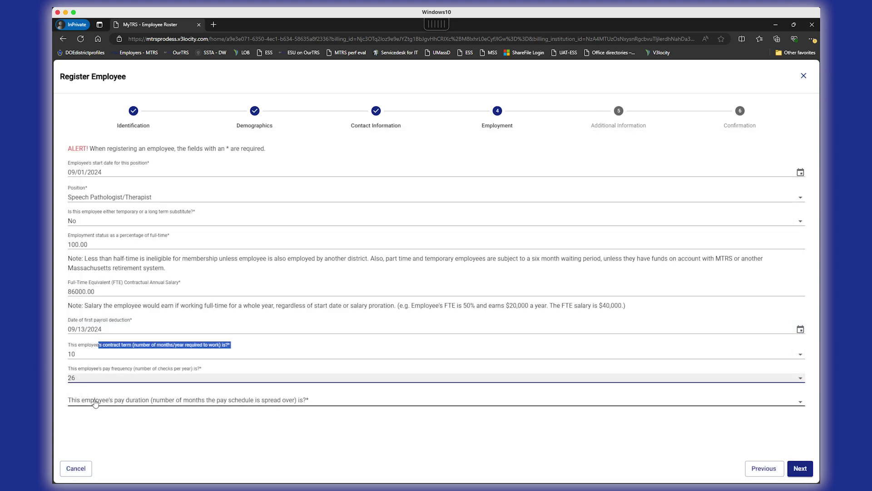
pyautogui.click(95, 403)
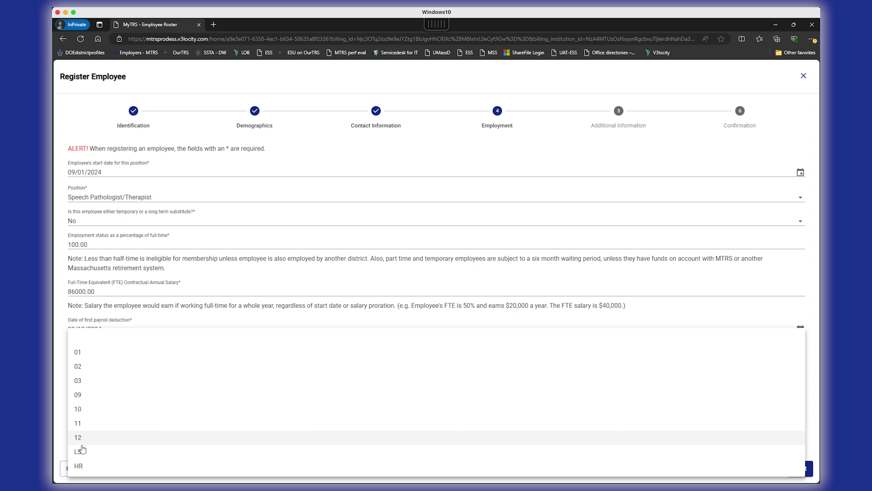
pyautogui.click(82, 455)
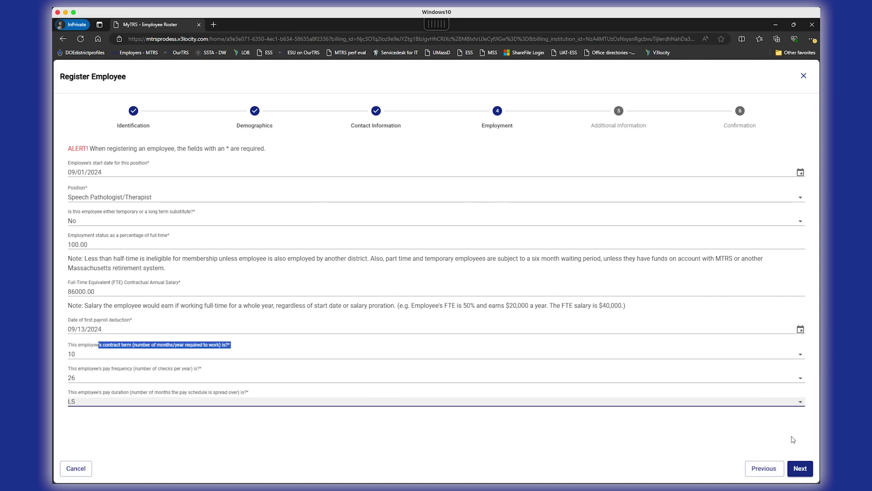
pyautogui.click(800, 469)
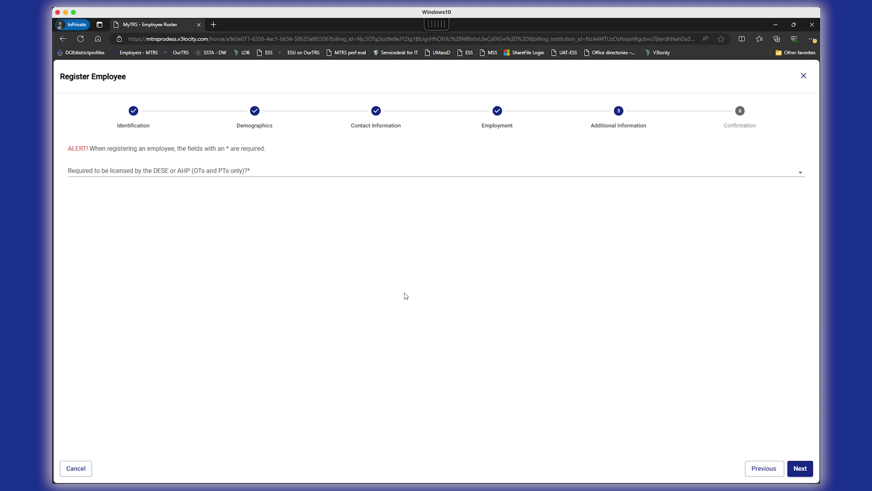
# Answer Yes to the DESE or AHP licensing requirement, correcting an initial No
pyautogui.click(272, 180)
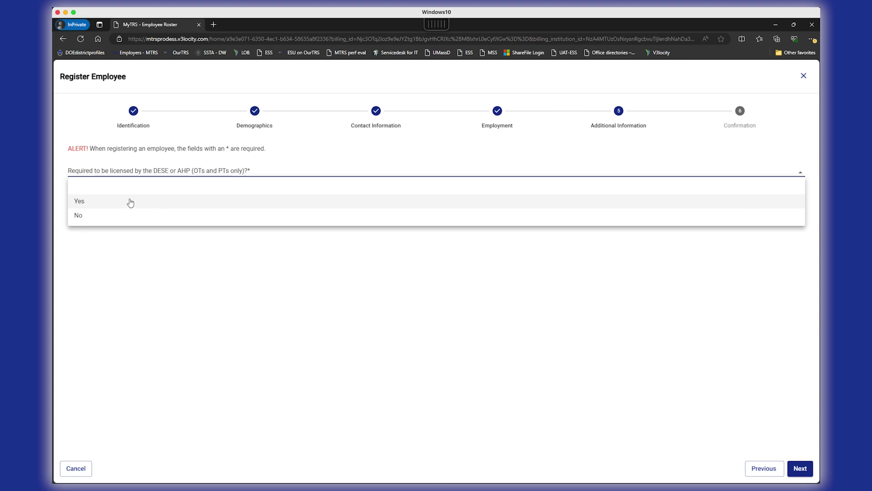
pyautogui.click(139, 217)
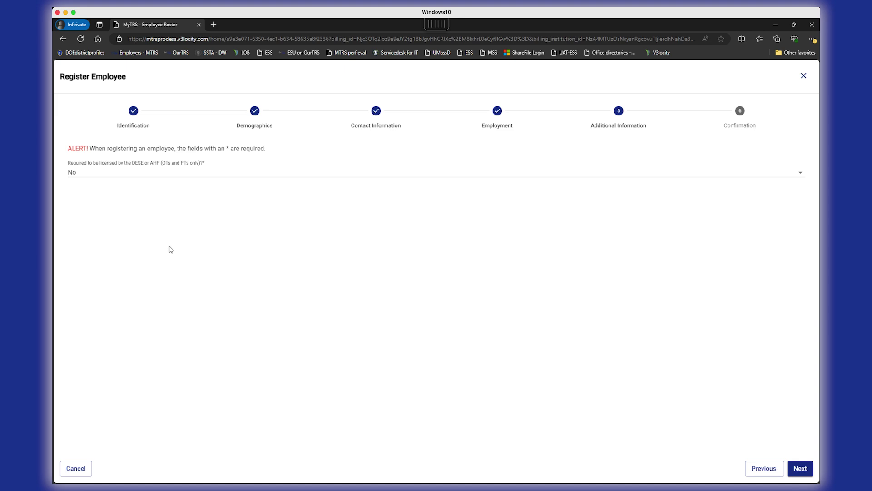
pyautogui.click(176, 180)
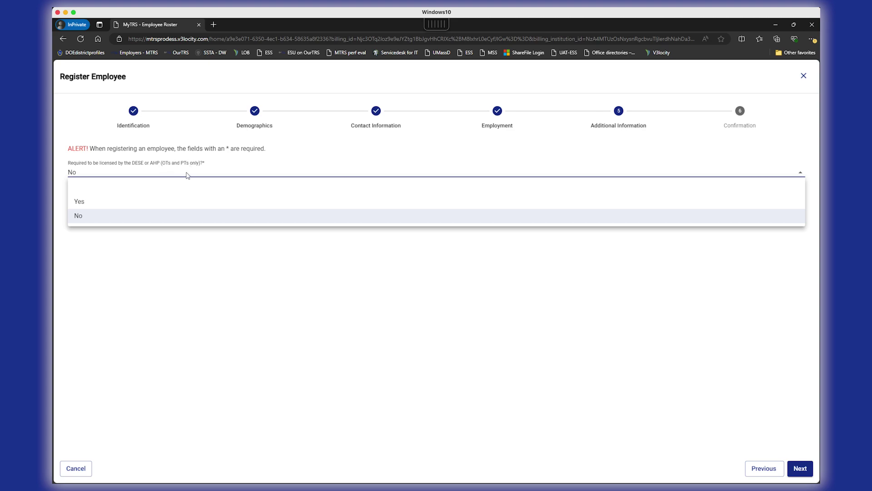
pyautogui.click(144, 206)
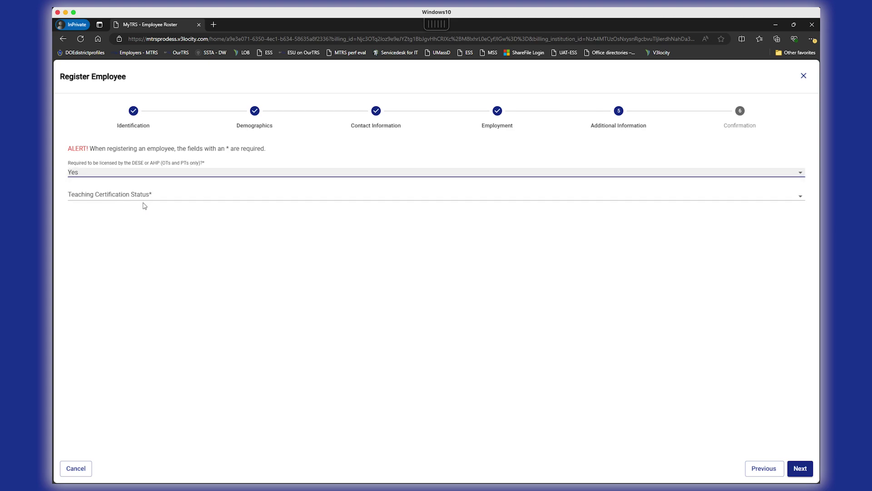
pyautogui.click(141, 204)
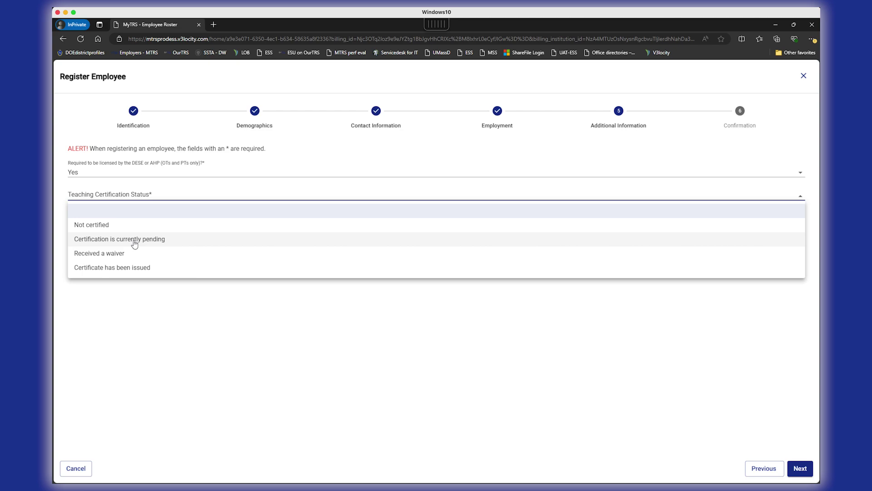
# Change Teaching Certification Status from currently pending to Certificate has been issued
pyautogui.click(189, 238)
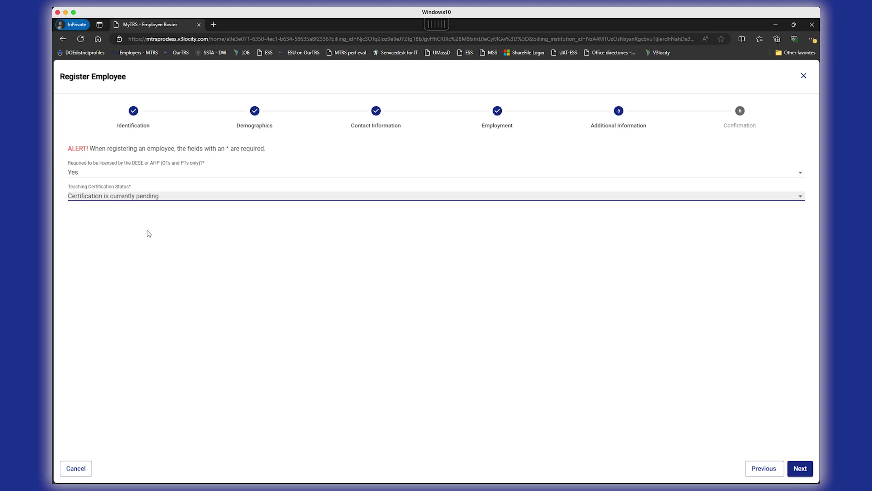
pyautogui.click(150, 199)
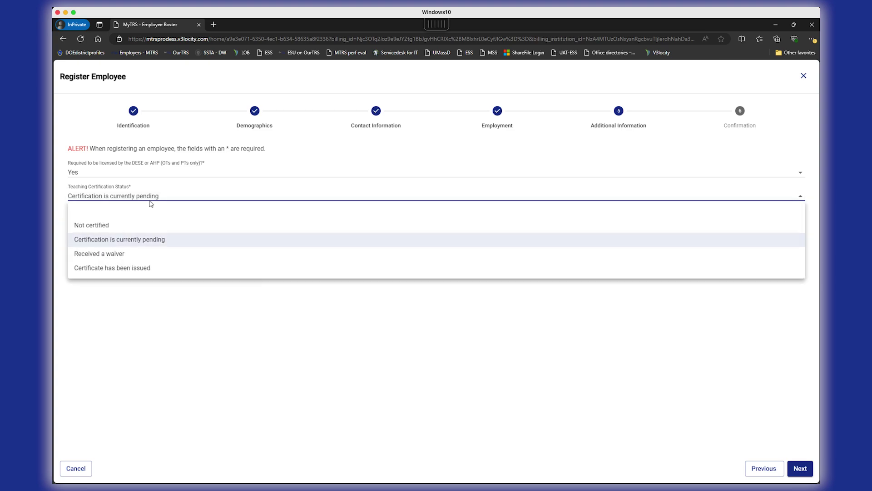
pyautogui.click(138, 268)
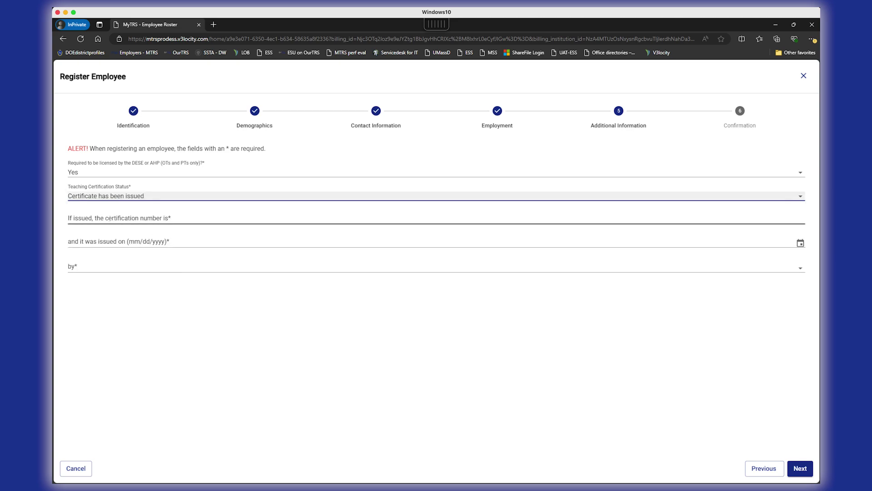
pyautogui.click(110, 218)
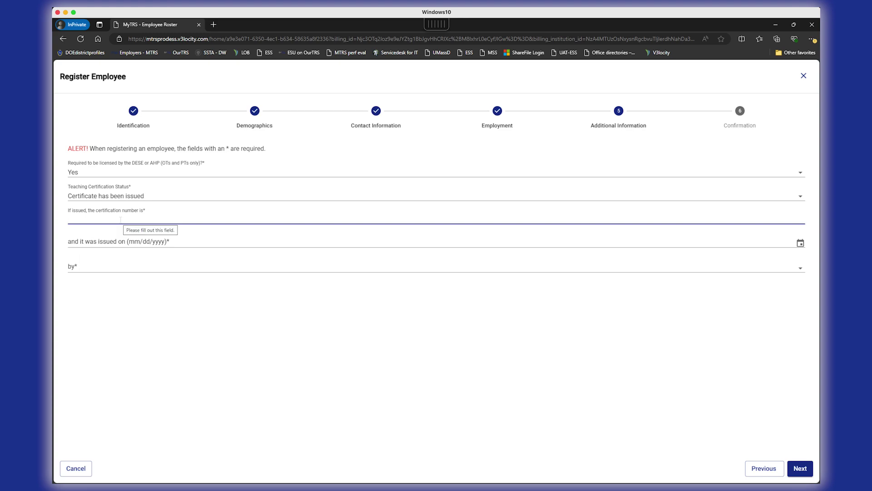
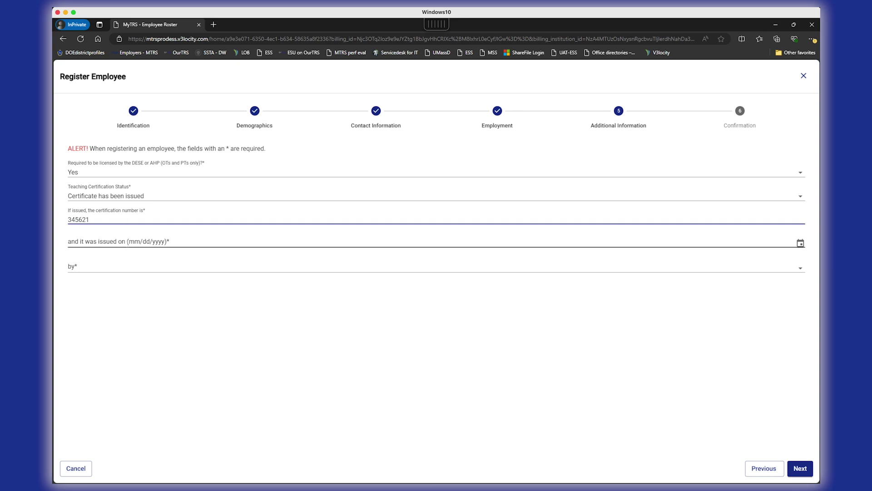
# Enter the certification number, issue date 07/01/2002 and issuer ESE, then proceed to Confirmation
pyautogui.click(127, 243)
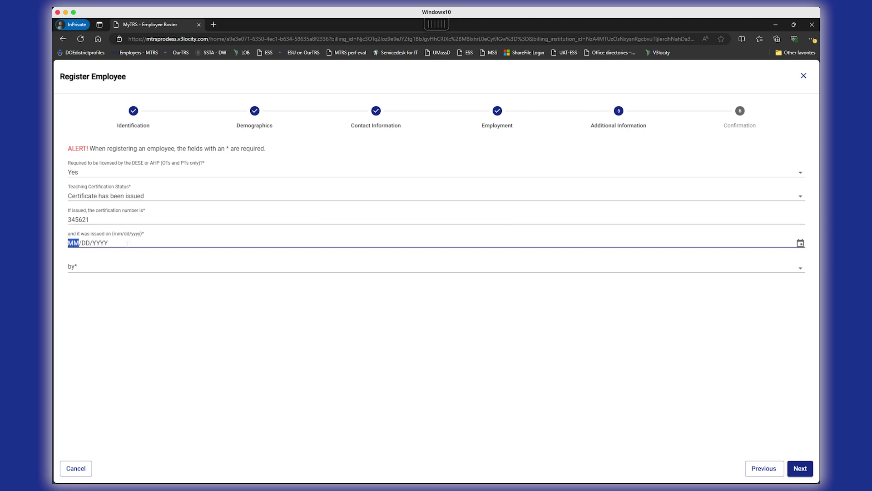
pyautogui.write('07/01/2002')
pyautogui.click(120, 268)
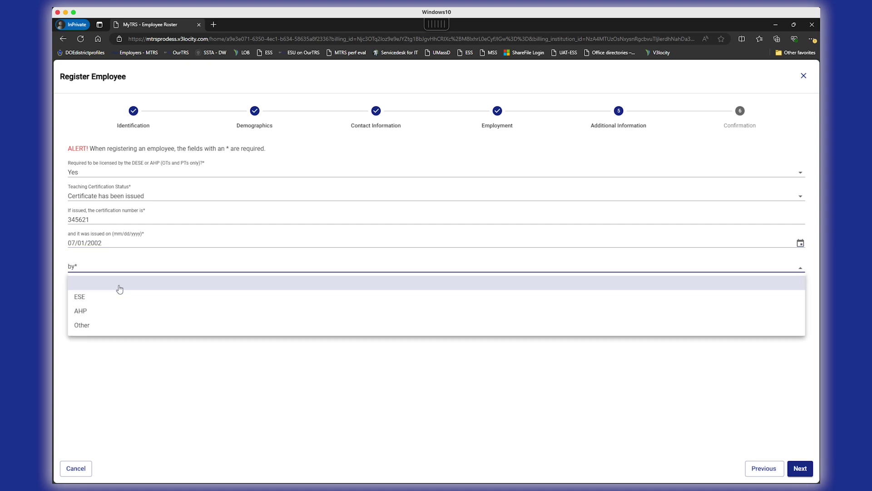
pyautogui.click(117, 298)
pyautogui.click(161, 301)
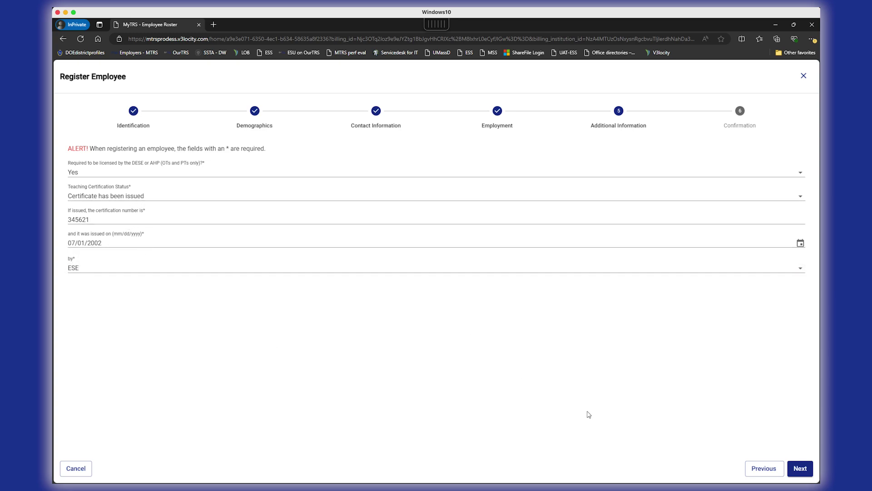
pyautogui.click(799, 468)
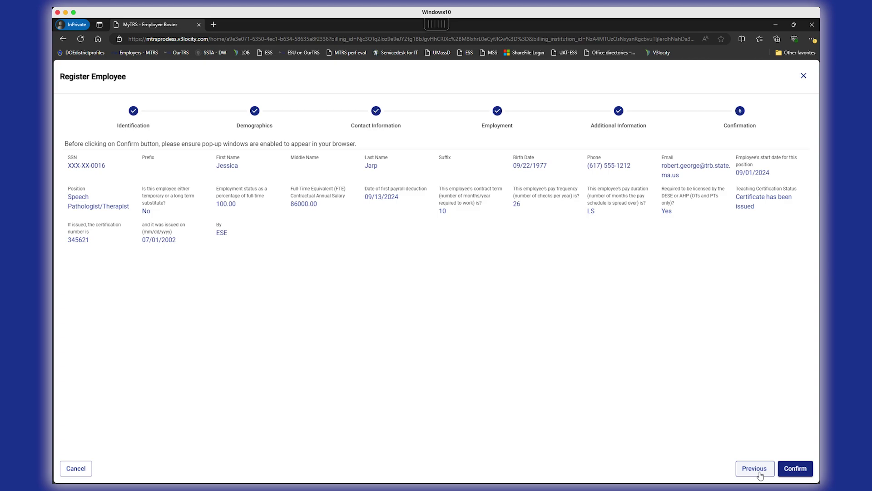
# Confirm the reviewed registration summary to register the new member
pyautogui.click(787, 469)
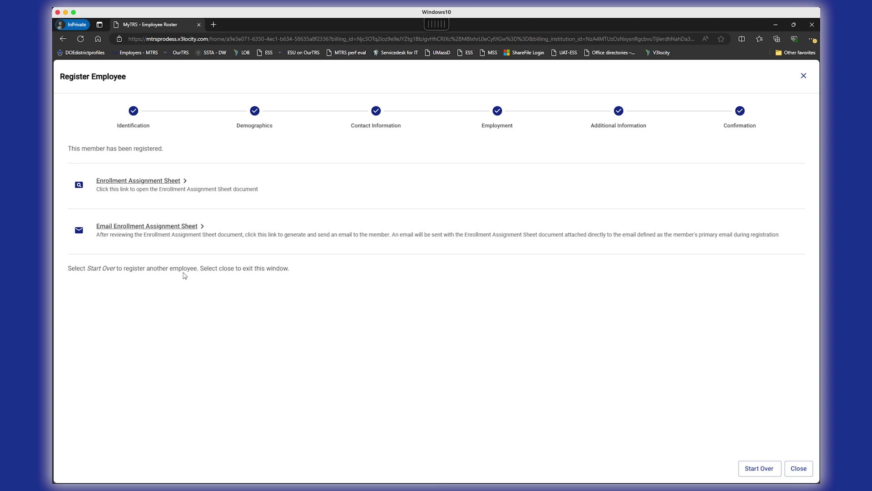
# Open the new member's Enrollment Assignment Sheet PDF in its own tab, then return to the registration confirmation
pyautogui.click(150, 182)
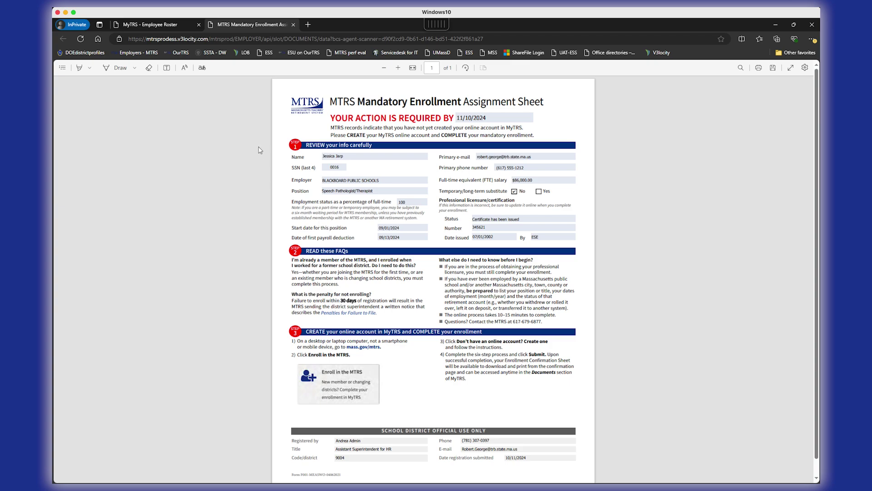
pyautogui.click(180, 26)
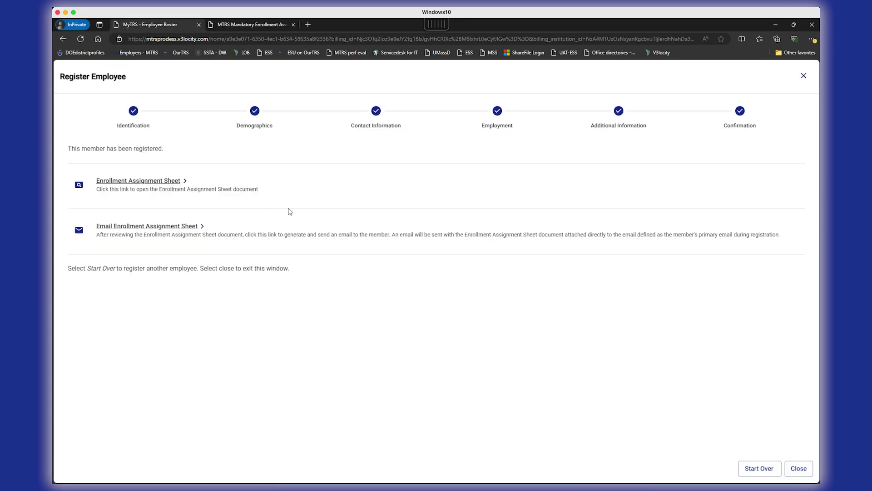
# Email the Enrollment Assignment Sheet to the new member and restart the Register Employee wizard
pyautogui.click(109, 227)
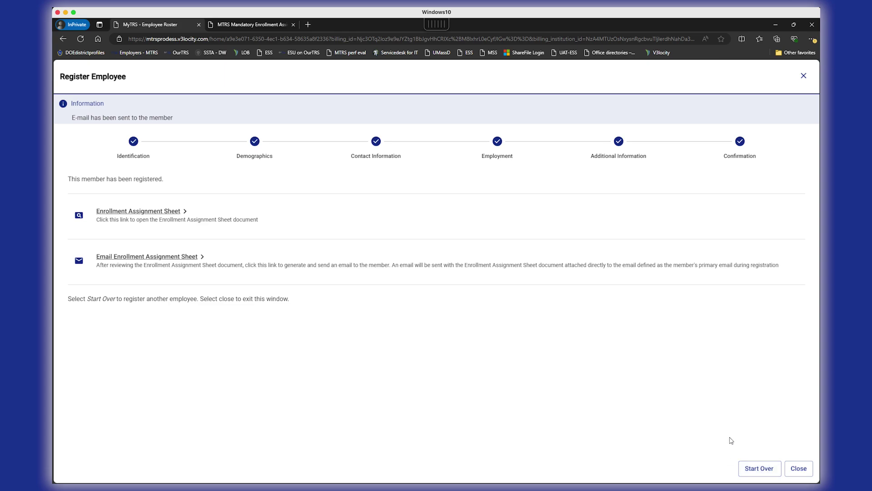
pyautogui.click(758, 468)
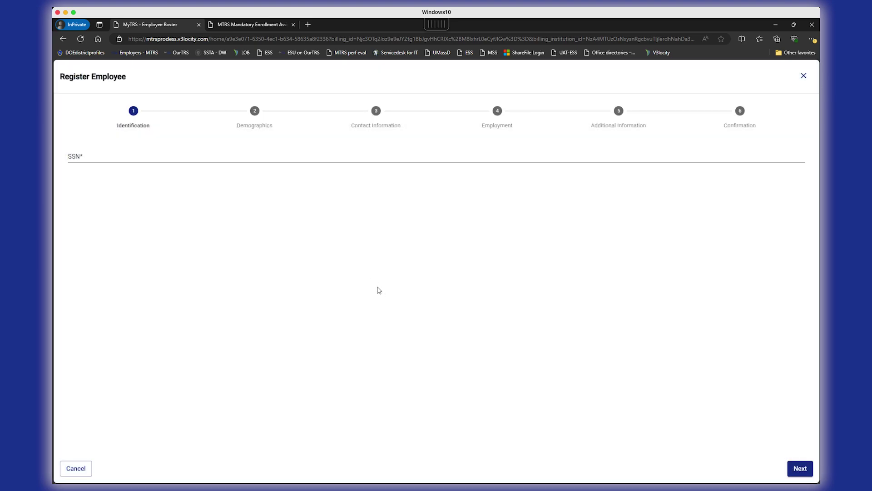
# Cancel the blank wizard and open the new employee's Member Employment record to check its regular rate of 0.11
pyautogui.click(78, 468)
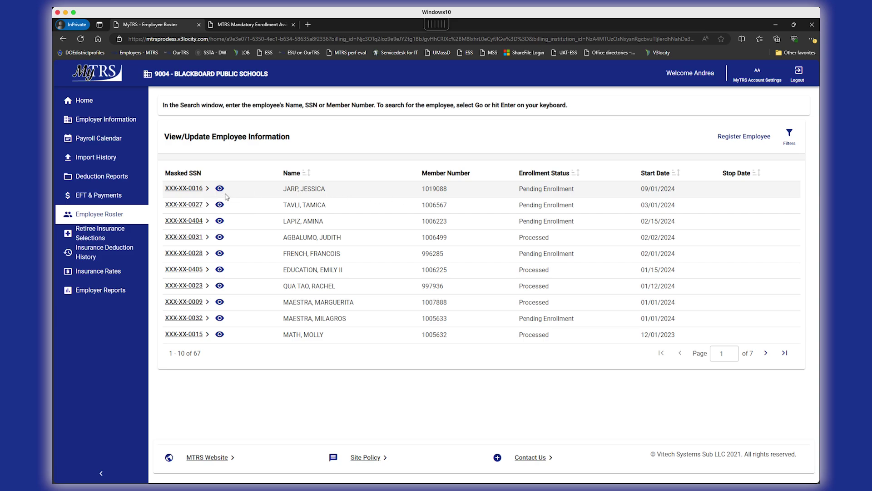
pyautogui.click(184, 188)
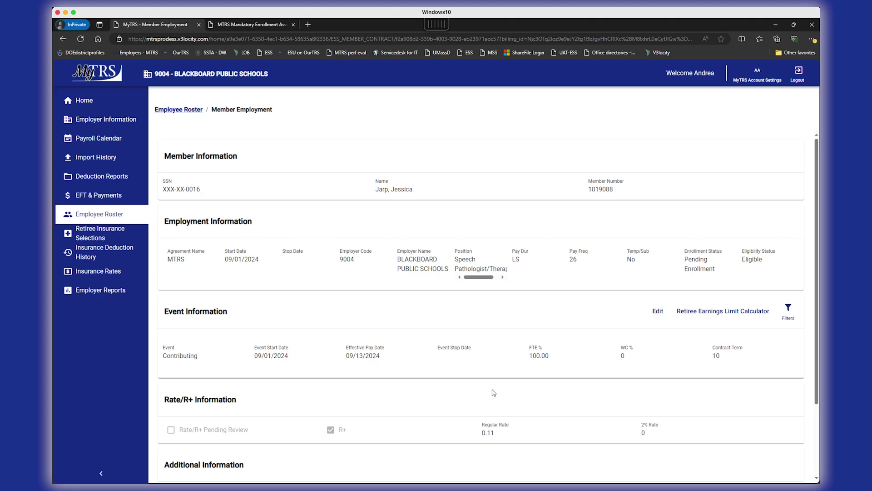
pyautogui.moveTo(675, 431); pyautogui.dragTo(444, 421)
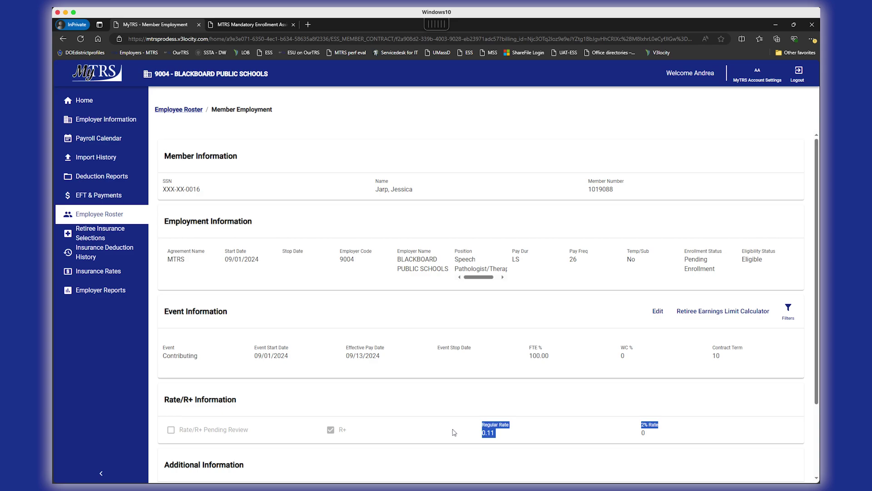
pyautogui.click(491, 446)
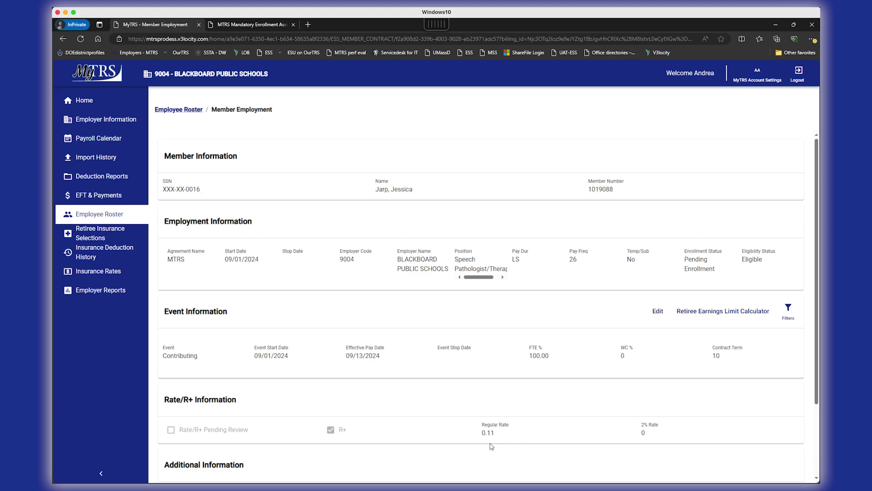